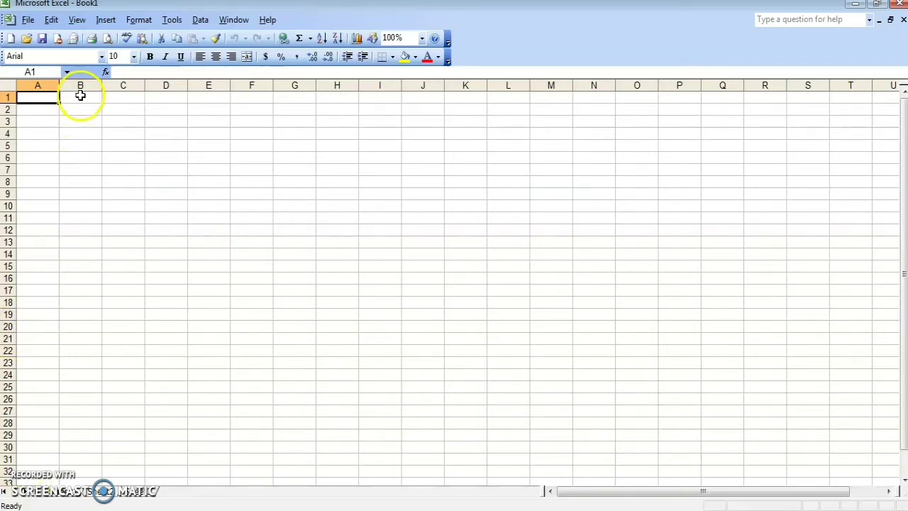
# Step: Move the selection to cell B1, then back to A1
pyautogui.click(80, 96)
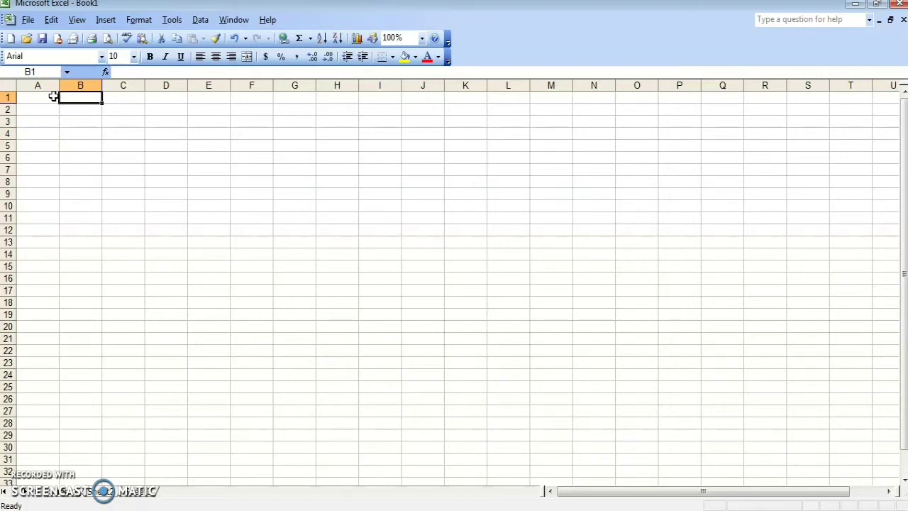
pyautogui.click(93, 95)
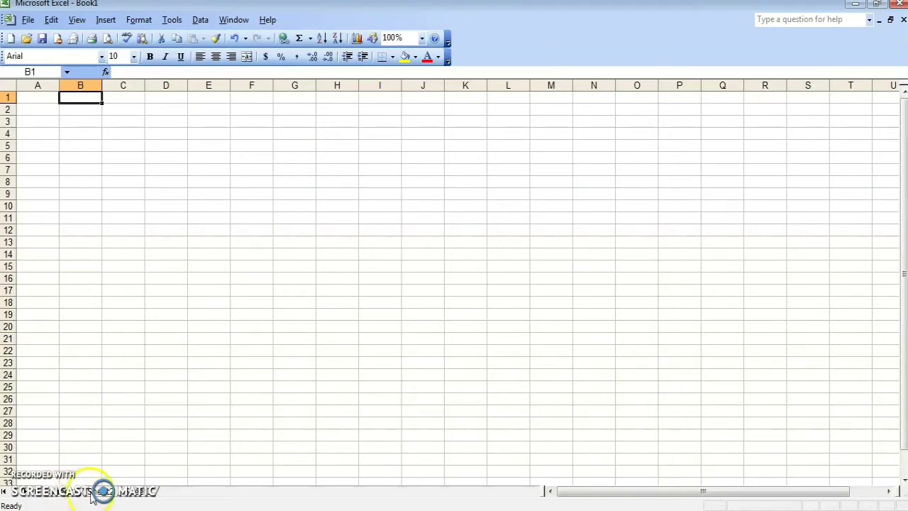
pyautogui.press('Left')
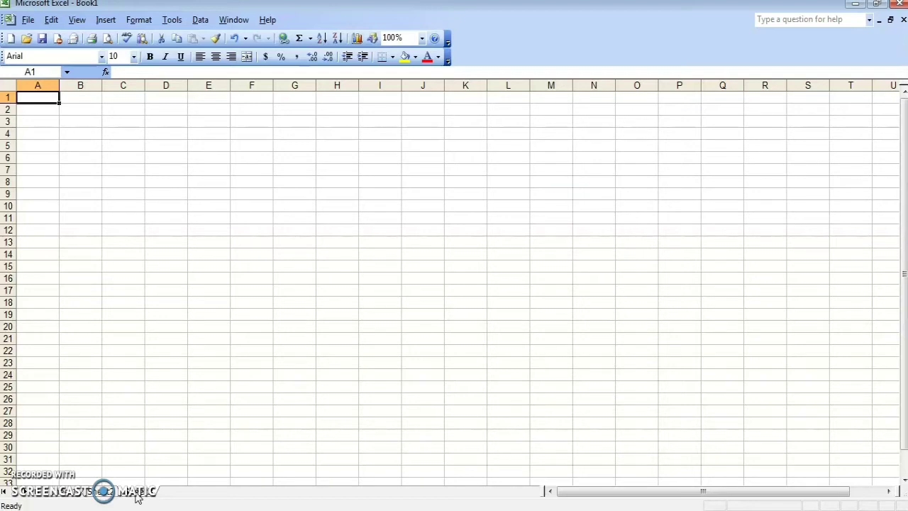
# Step: Insert a new blank worksheet into Book1 from the sheet tab's Insert dialog
pyautogui.rightClick(136, 494)
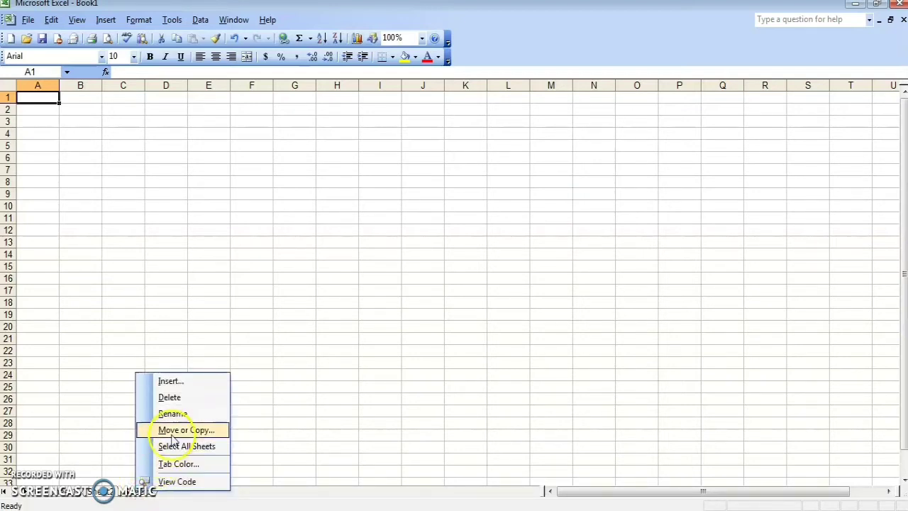
pyautogui.click(192, 385)
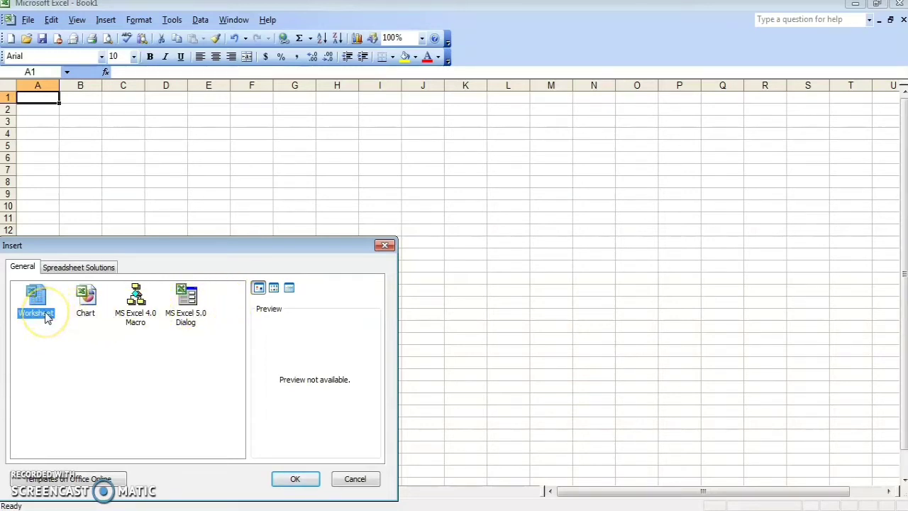
pyautogui.click(301, 480)
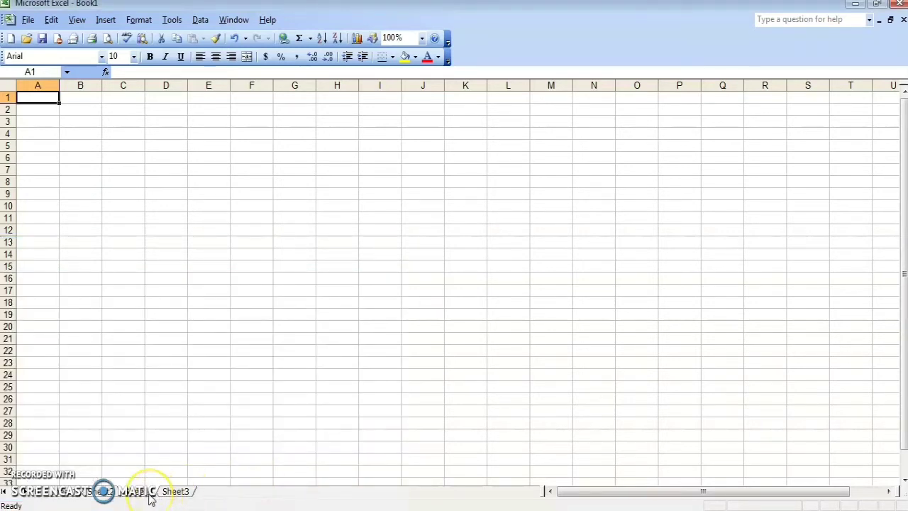
# Step: Move Sheet4 to the end after Sheet3, then insert a new worksheet, Sheet5, before it
pyautogui.moveTo(149, 498); pyautogui.dragTo(198, 498)
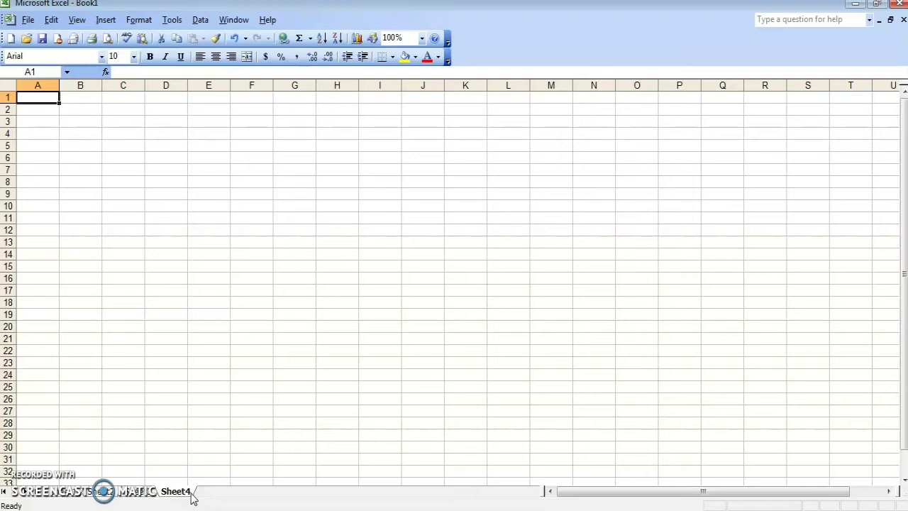
pyautogui.rightClick(192, 495)
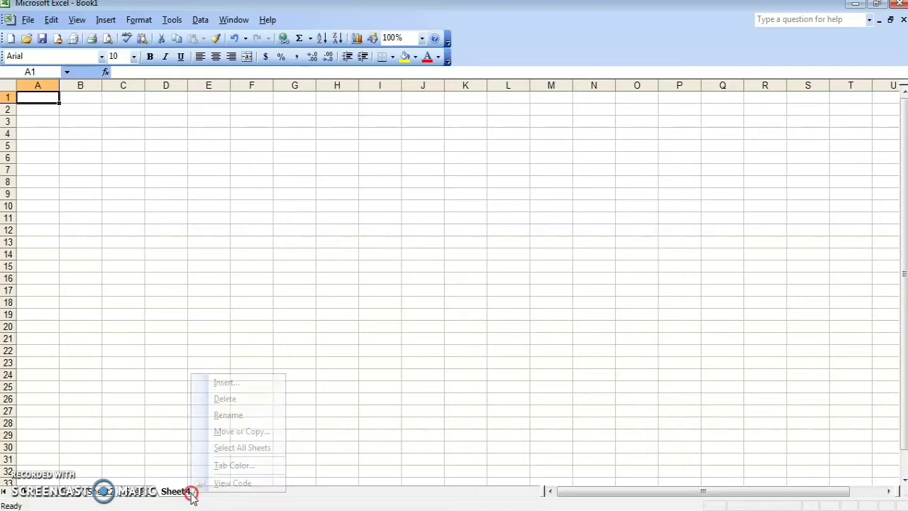
pyautogui.click(237, 384)
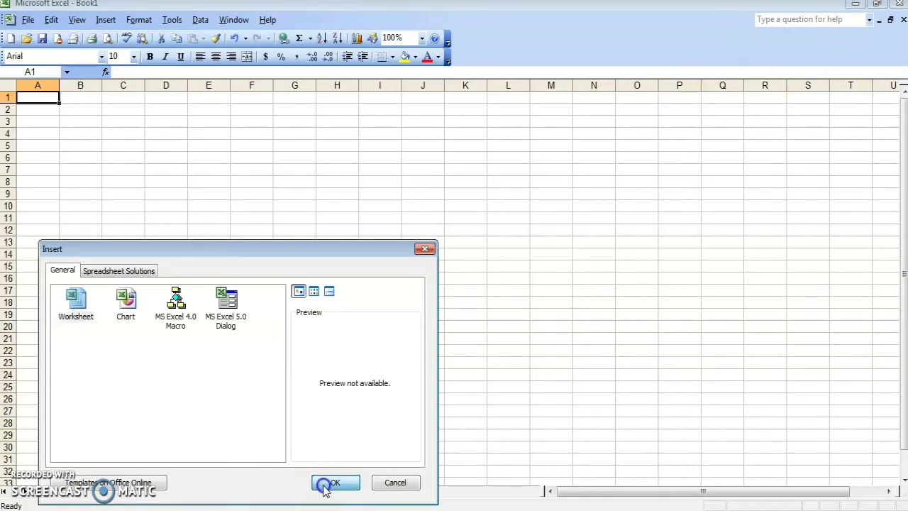
pyautogui.click(328, 482)
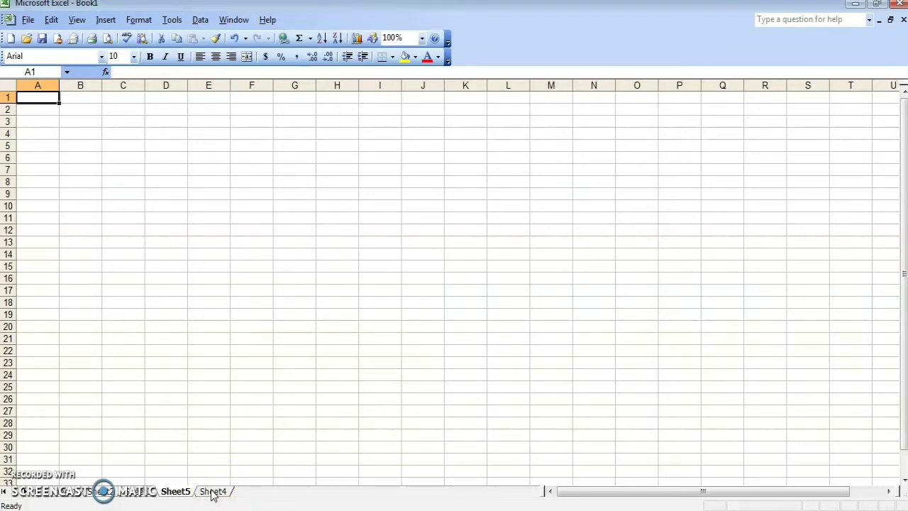
# Step: Delete Sheet4, Sheet5 and the other extra sheets, then attempt to delete the last one
pyautogui.rightClick(213, 492)
pyautogui.click(261, 396)
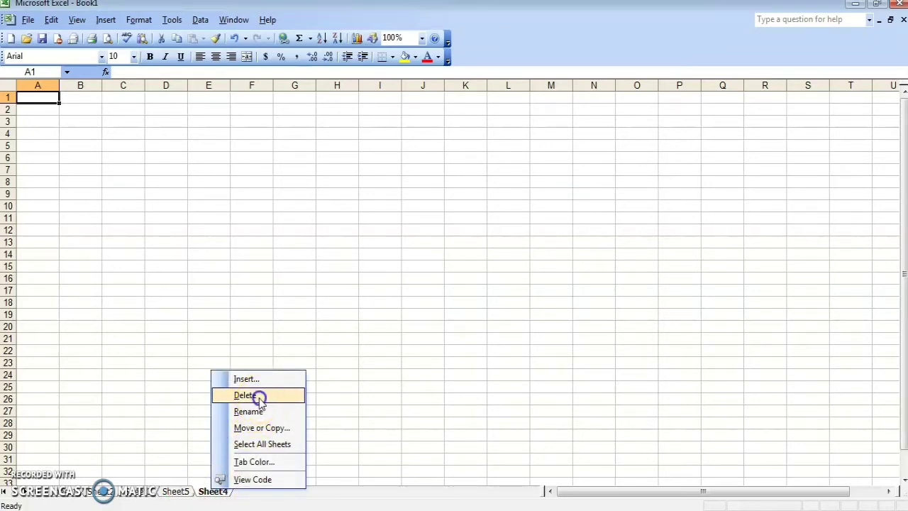
pyautogui.rightClick(180, 490)
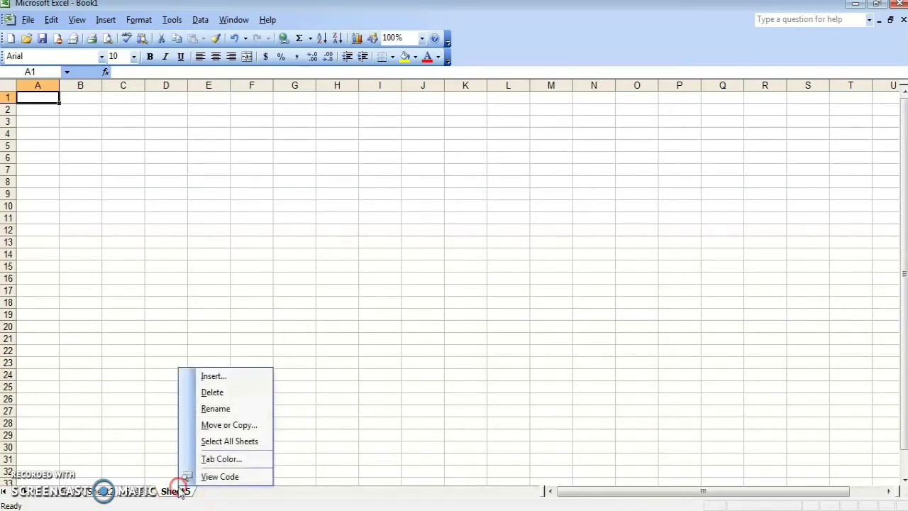
pyautogui.click(227, 393)
pyautogui.rightClick(144, 492)
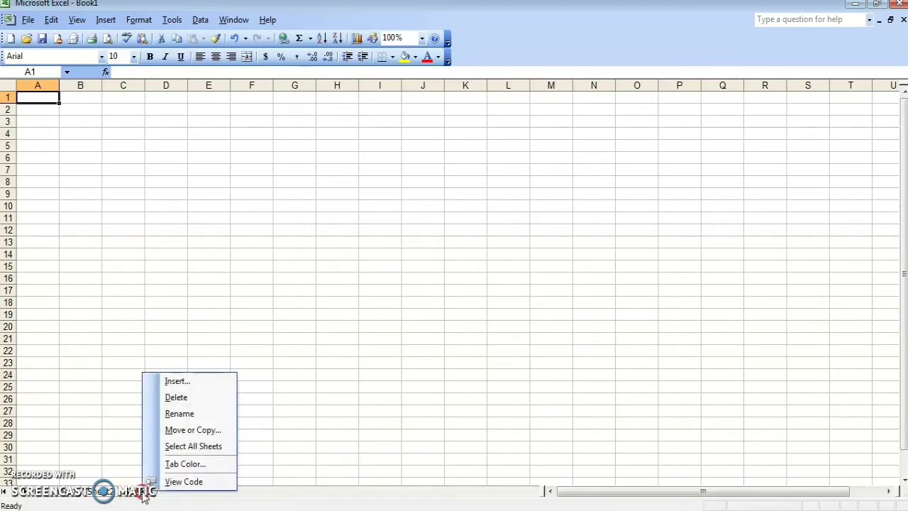
pyautogui.click(198, 393)
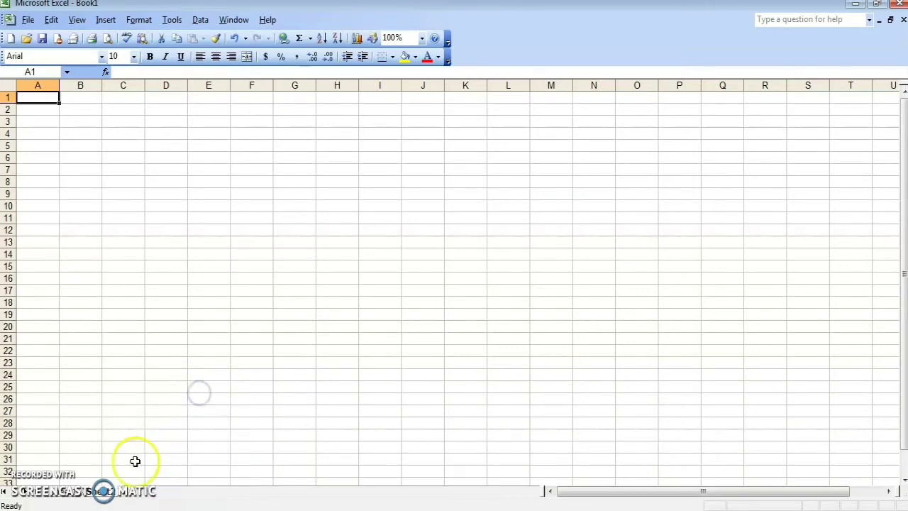
pyautogui.rightClick(104, 493)
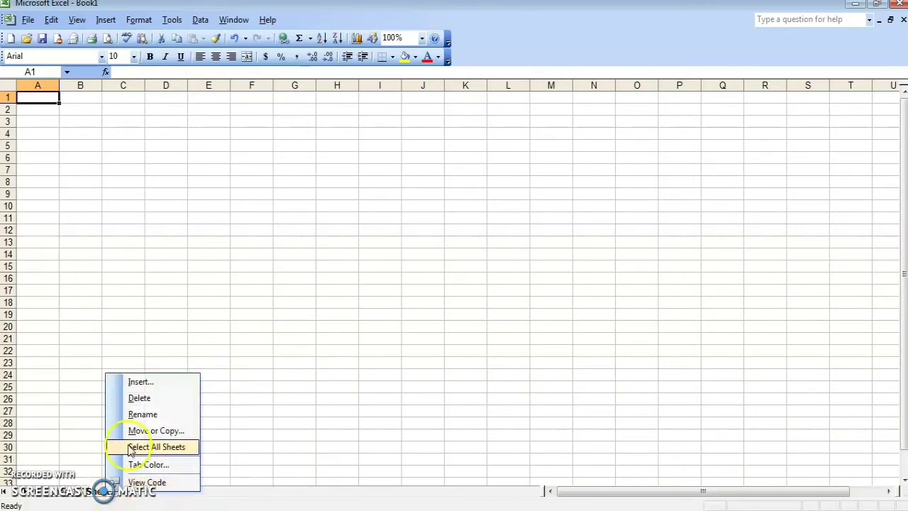
pyautogui.click(148, 398)
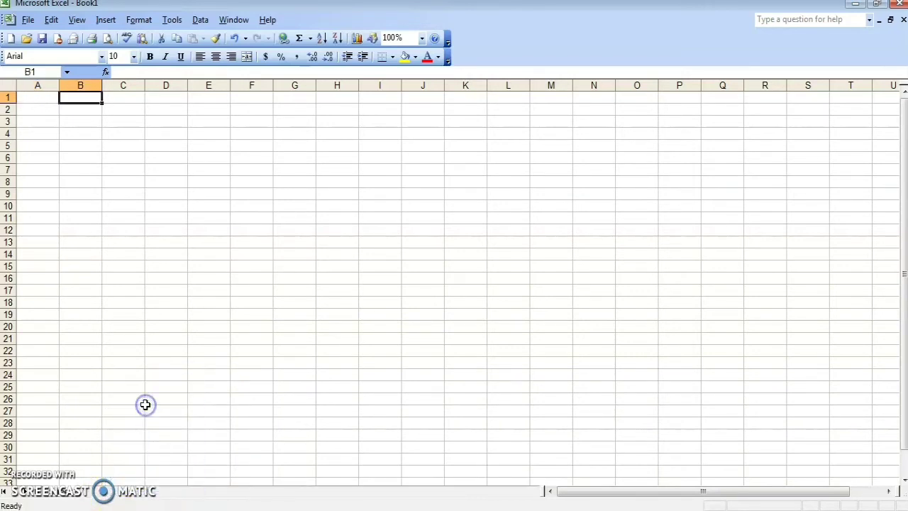
pyautogui.rightClick(79, 494)
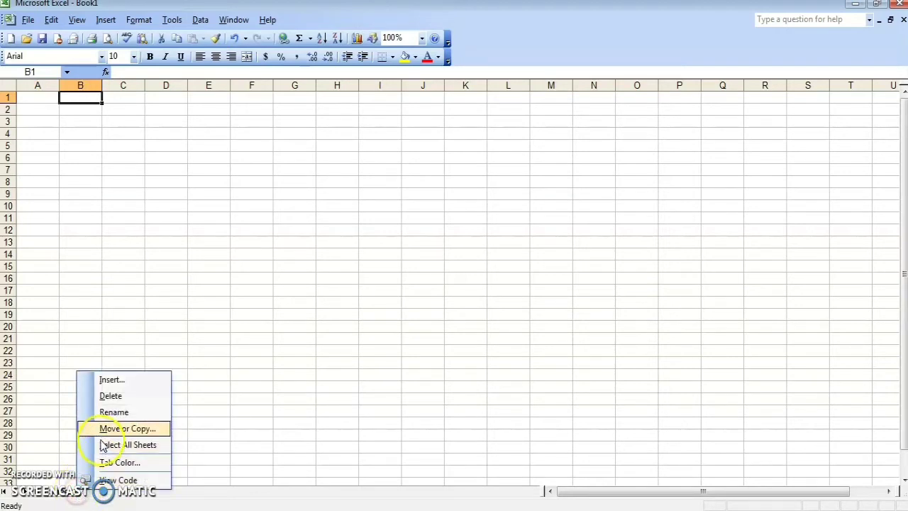
pyautogui.click(117, 401)
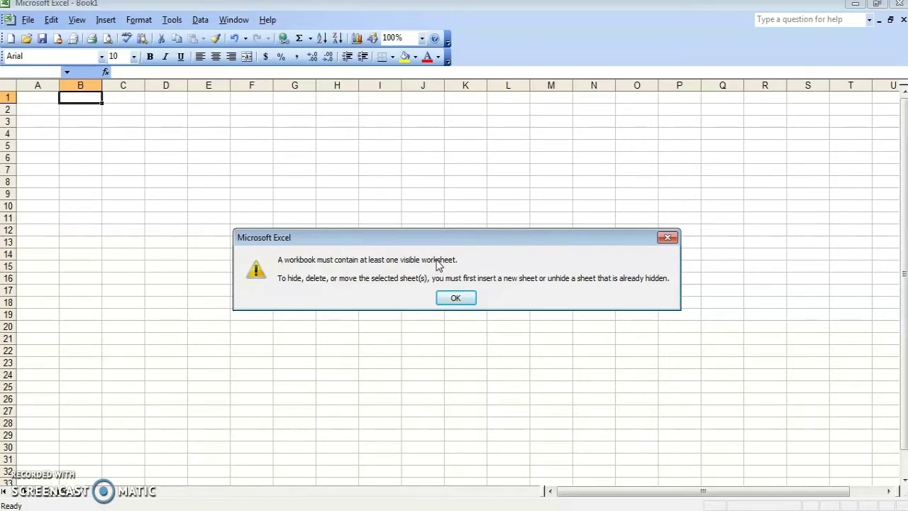
pyautogui.click(448, 299)
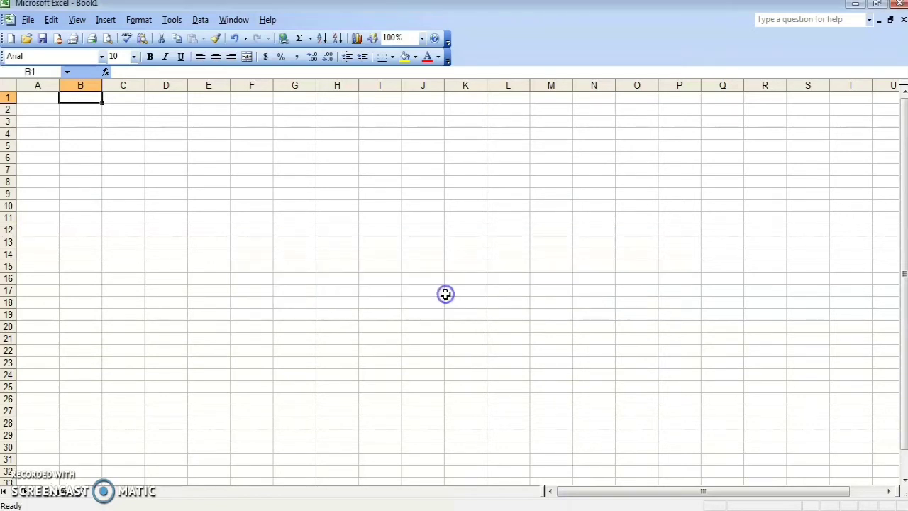
# Step: Rename the remaining worksheet's tab, finishing by selecting cell C26
pyautogui.rightClick(69, 494)
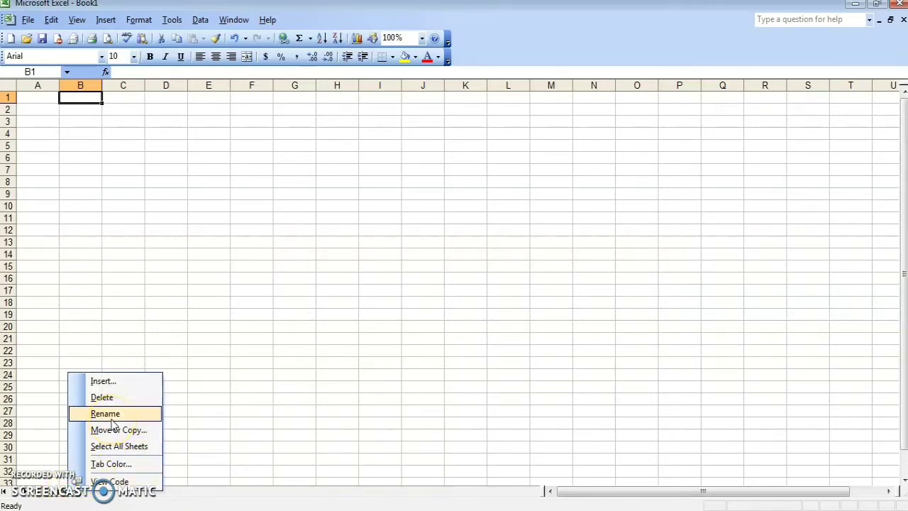
pyautogui.click(112, 418)
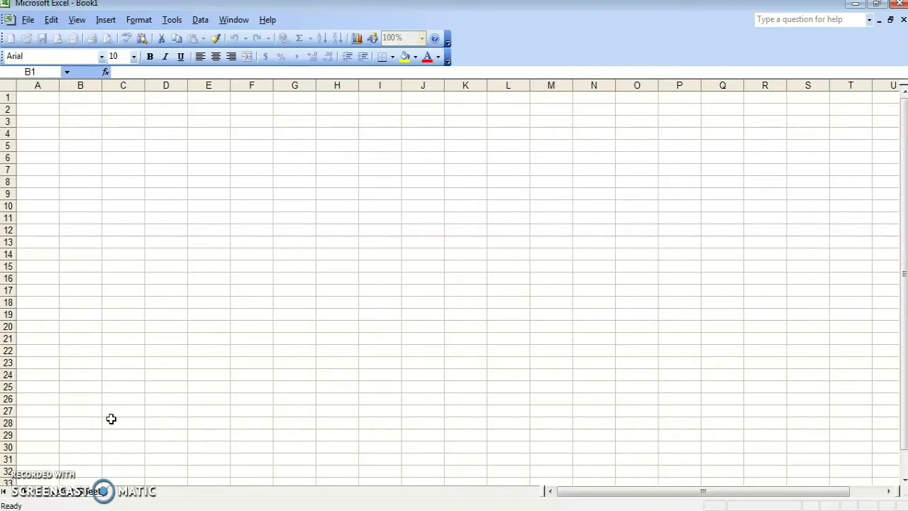
pyautogui.click(142, 401)
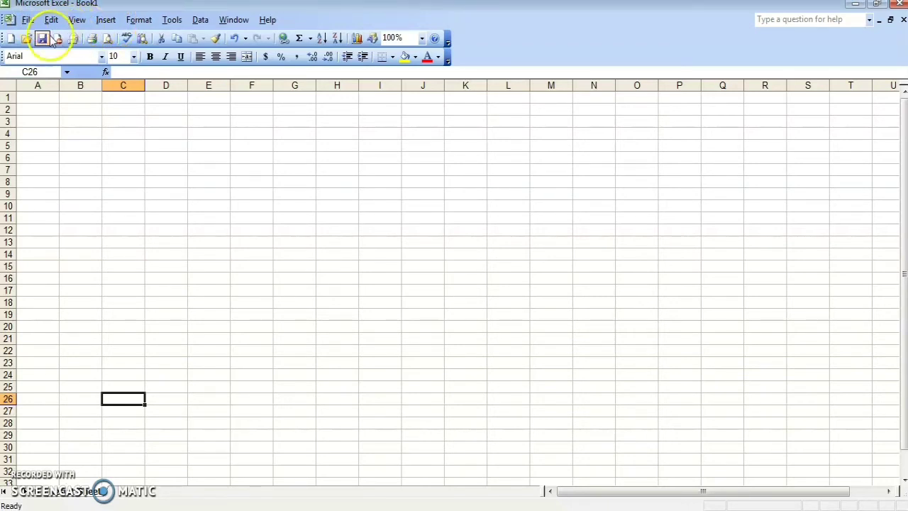
pyautogui.click(140, 40)
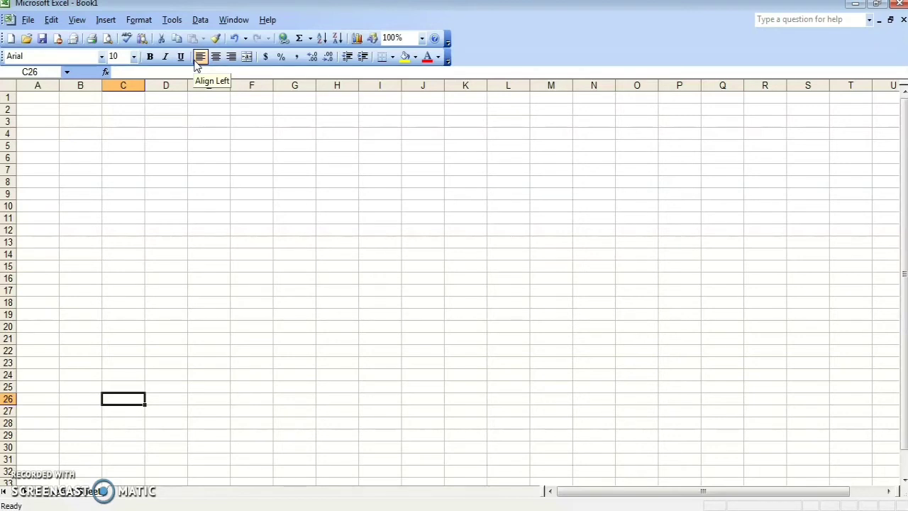
# Step: Apply bold formatting to cell C26
pyautogui.click(156, 61)
# Step: Enter =256*65536 in cell D2, replacing a stray 7, so it shows 16777216
pyautogui.click(177, 114)
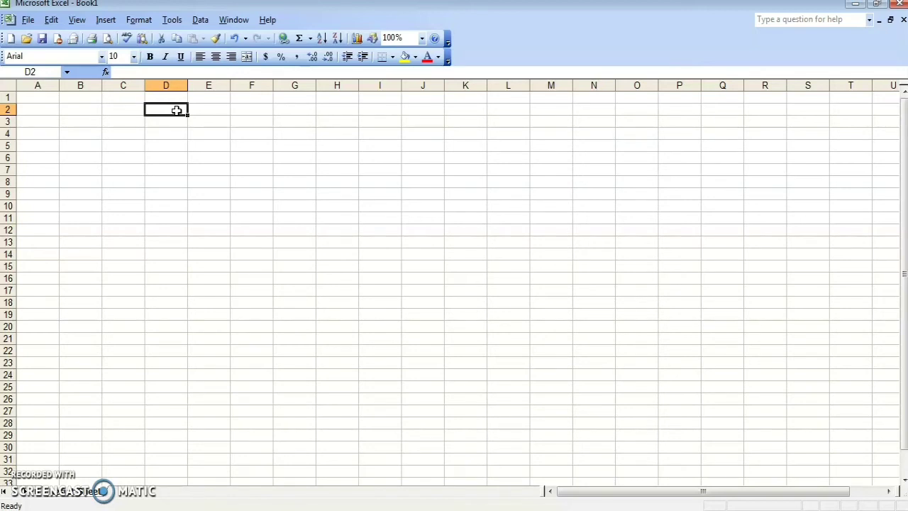
pyautogui.write('7')
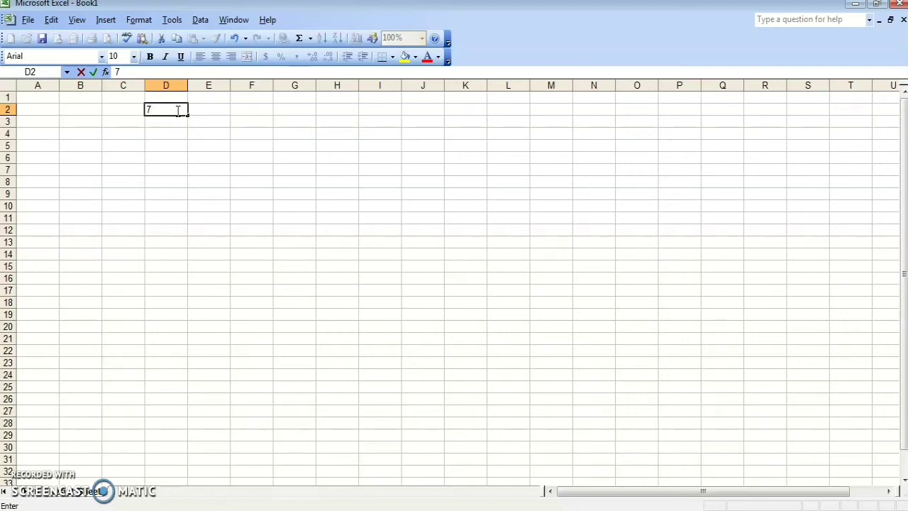
pyautogui.press('BackSpace')
pyautogui.write('=')
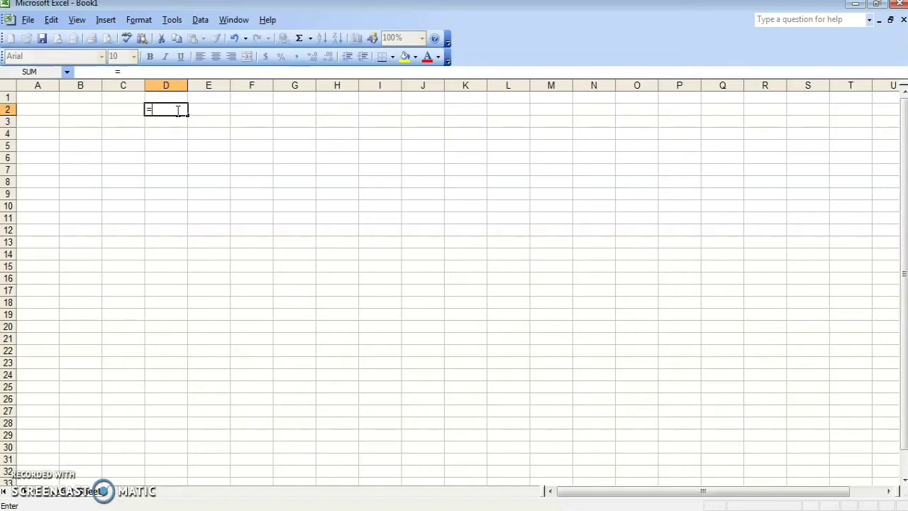
pyautogui.write('256*')
pyautogui.write('65')
pyautogui.write('536')
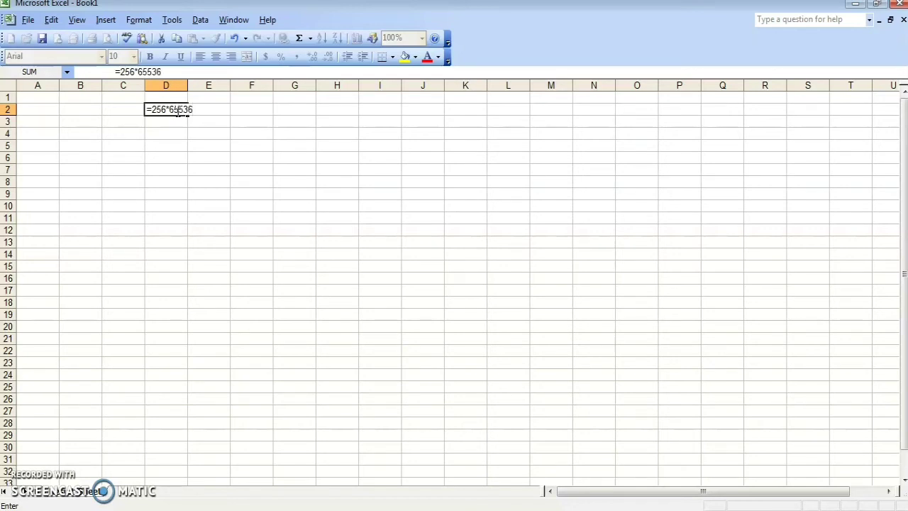
pyautogui.press('Return')
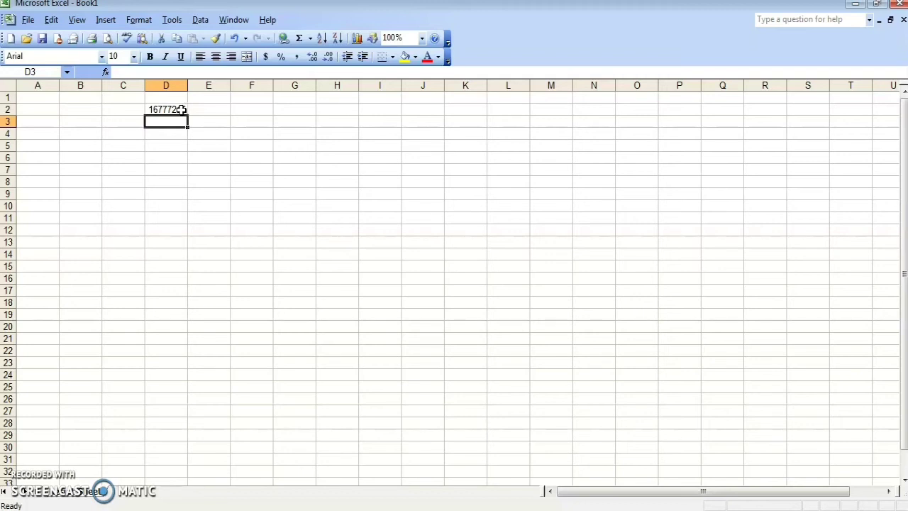
# Step: Clear the =256*65536 formula from cell D2
pyautogui.click(178, 109)
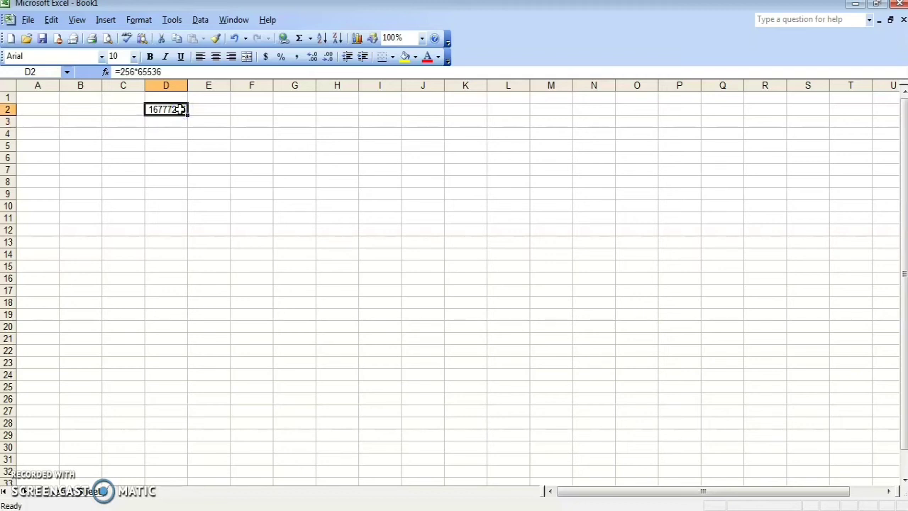
pyautogui.press('Delete')
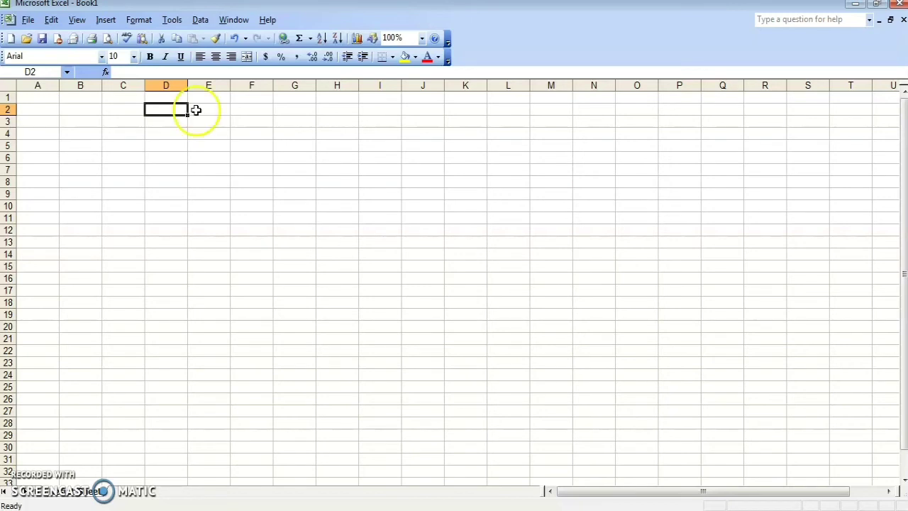
# Step: Enter =256*65536 in cell E2 and reselect E2 to view the formula
pyautogui.click(204, 110)
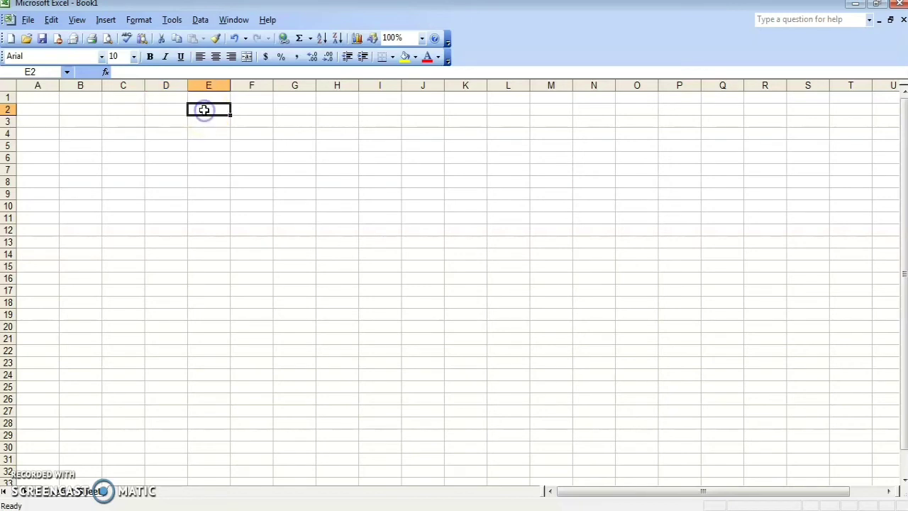
pyautogui.write('=')
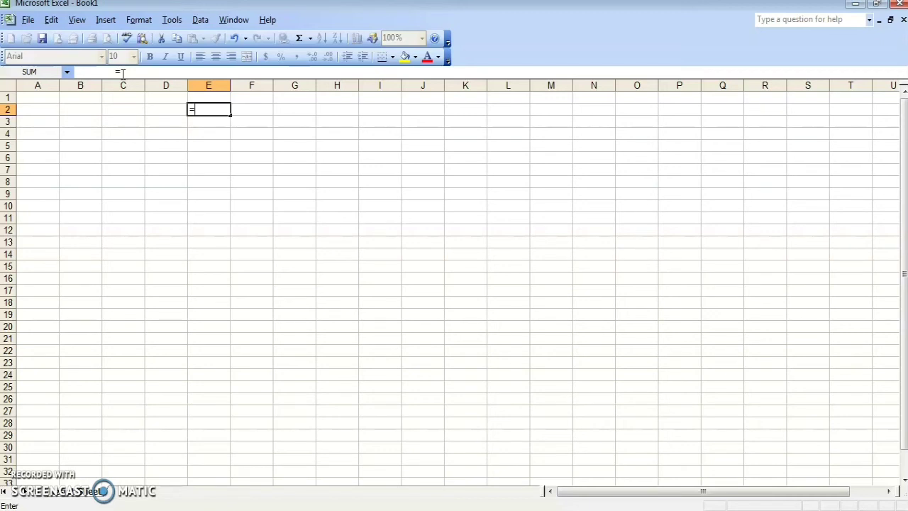
pyautogui.write('25')
pyautogui.write('6')
pyautogui.write('*')
pyautogui.write('65')
pyautogui.write('536')
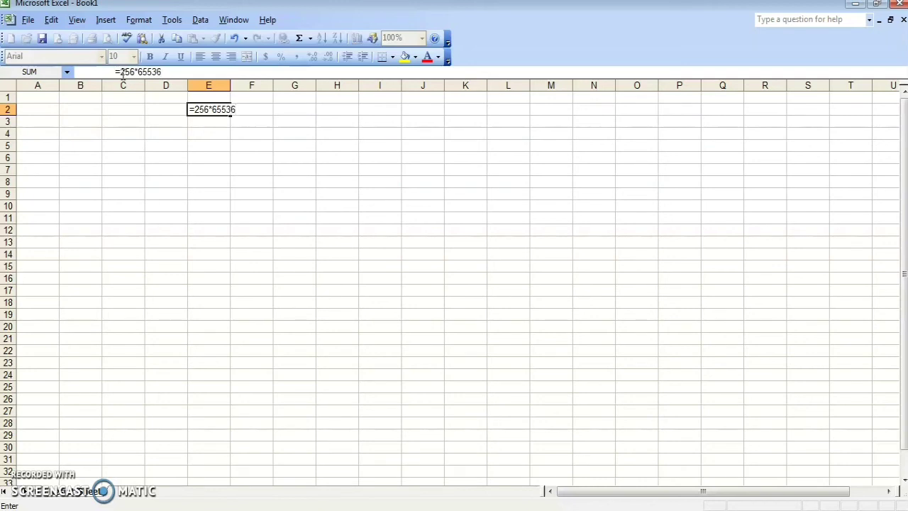
pyautogui.press('Return')
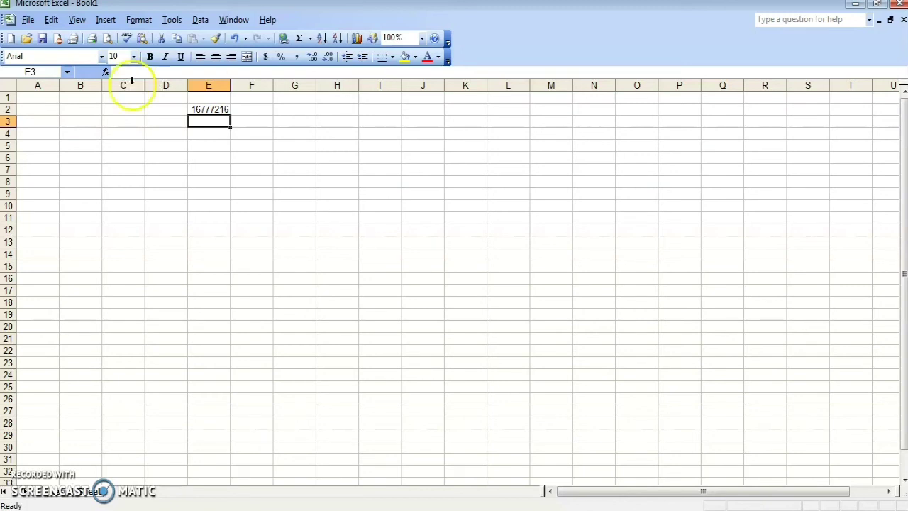
pyautogui.click(209, 110)
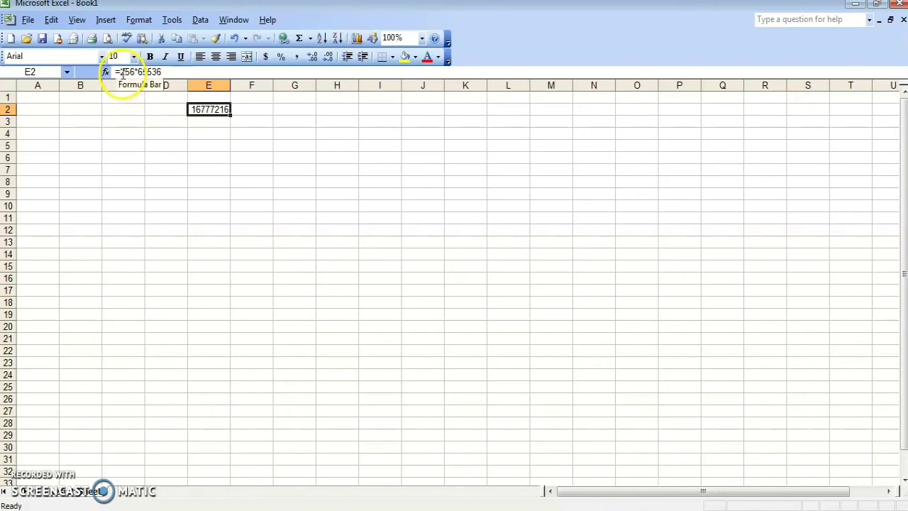
# Step: Remove the leading = from E2's formula so 256*65536 is stored as text
pyautogui.click(122, 74)
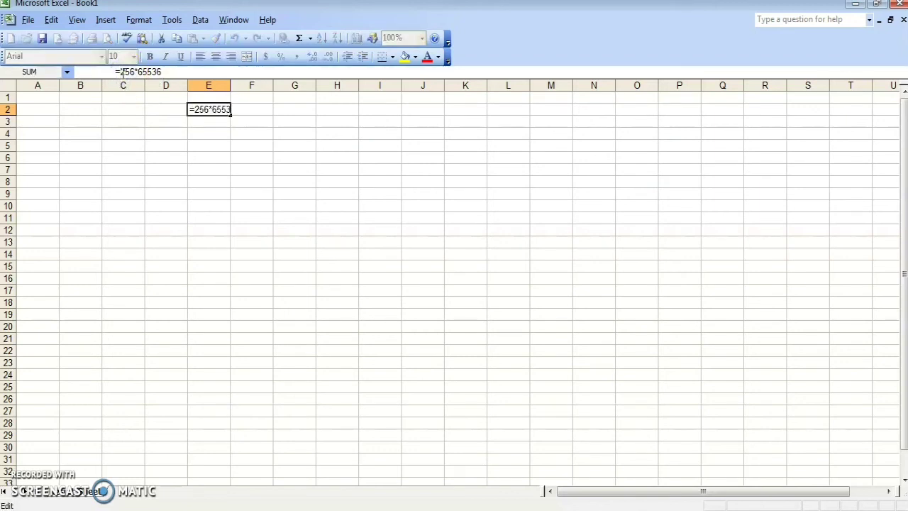
pyautogui.press('BackSpace')
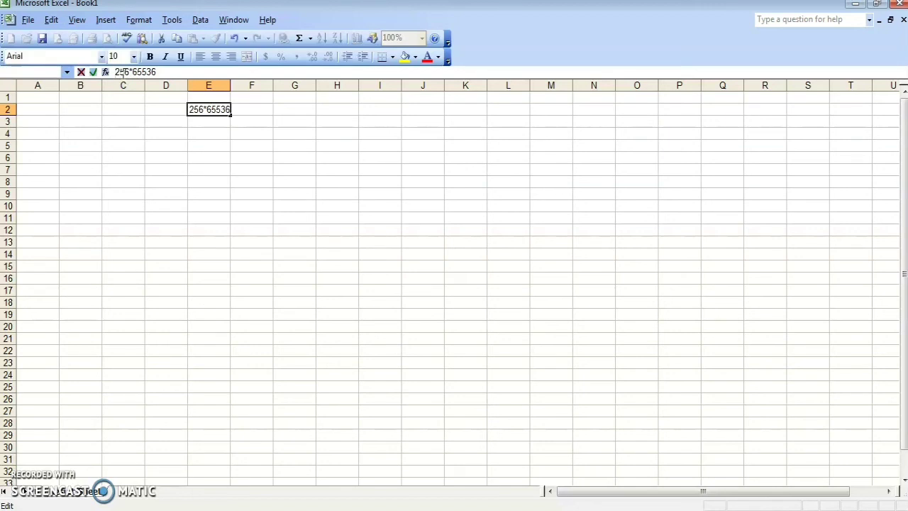
pyautogui.press('Return')
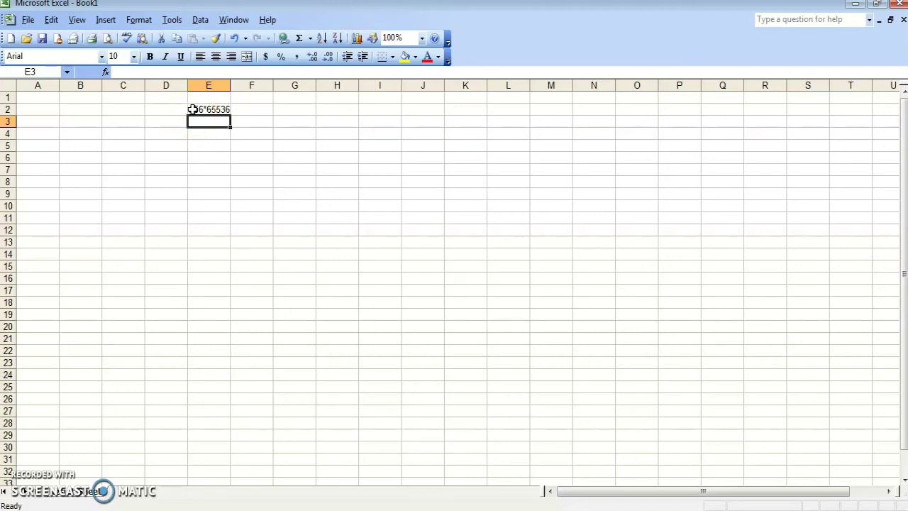
# Step: Restore the = in E2 so it calculates 16777216 again
pyautogui.click(191, 109)
pyautogui.click(115, 72)
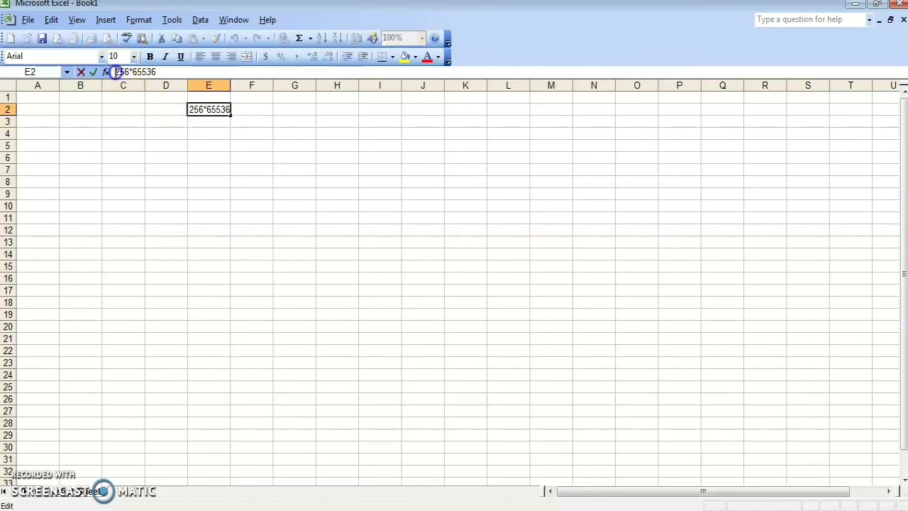
pyautogui.write('=')
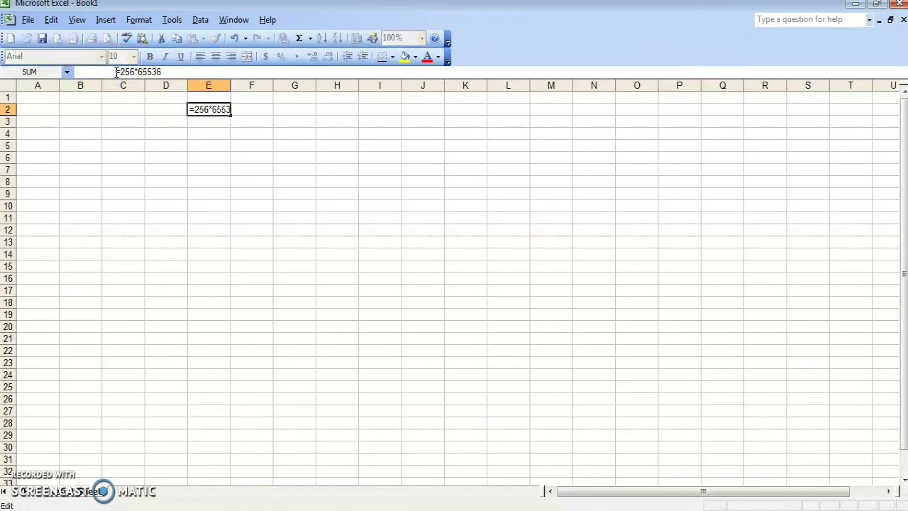
pyautogui.press('Return')
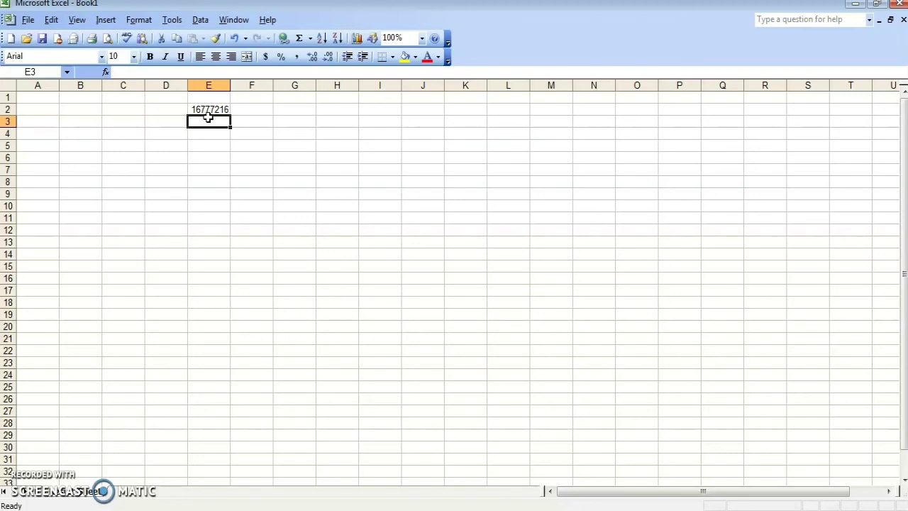
# Step: Delete the contents of cell E2
pyautogui.click(211, 110)
pyautogui.click(212, 110)
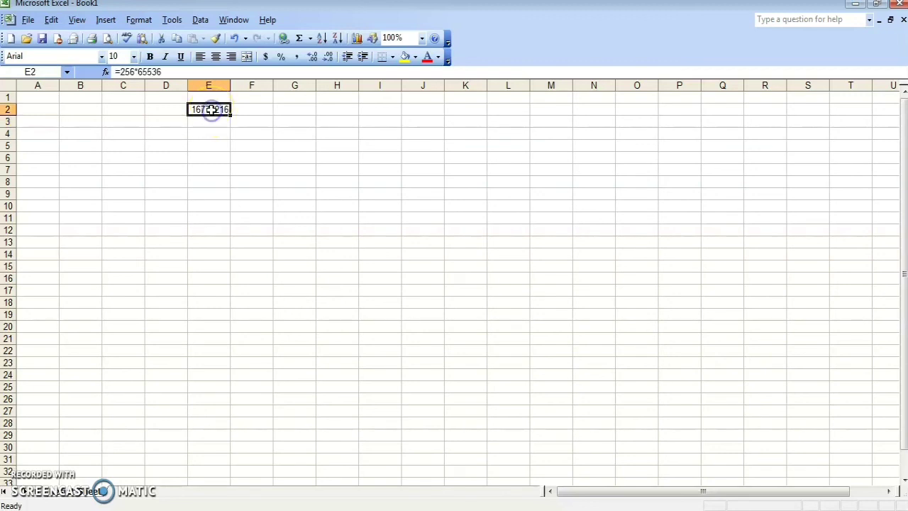
pyautogui.press('Delete')
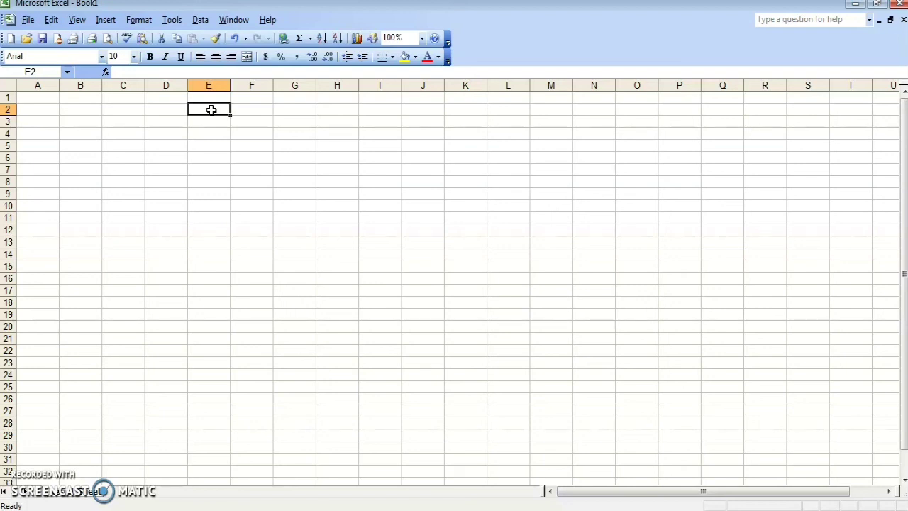
pyautogui.hotkey('ctrl', 'z')
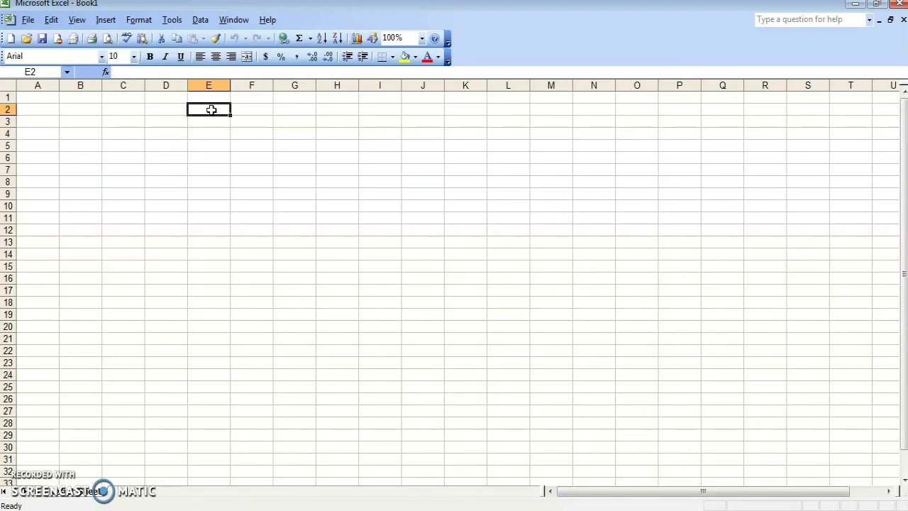